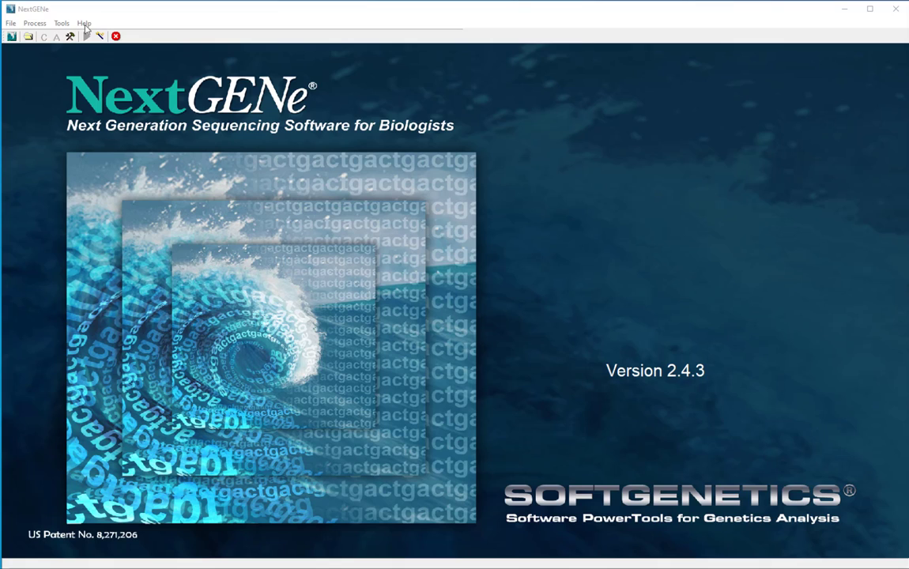
# Turn on 'Use GA configuration' in NextGENe's User Management settings.
pyautogui.click(84, 24)
pyautogui.moveTo(111, 48)
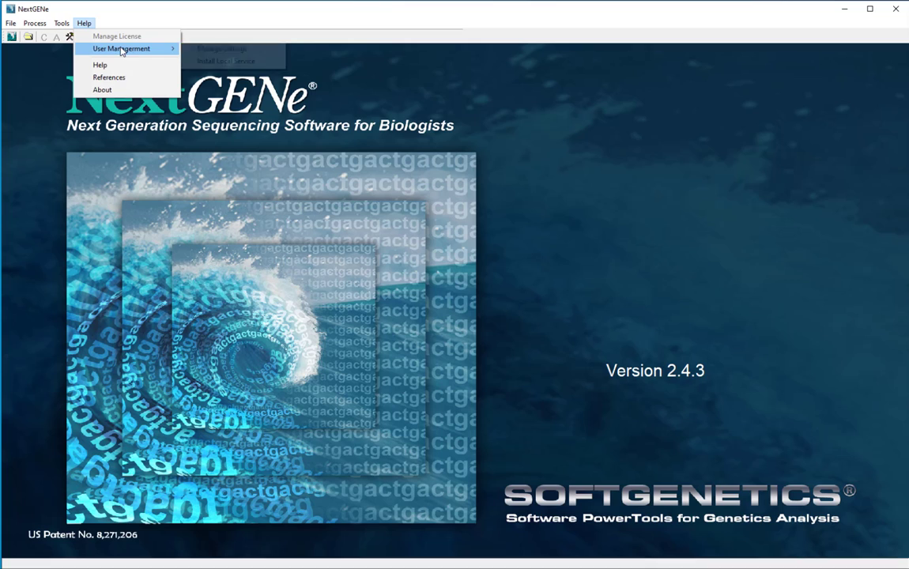
pyautogui.click(213, 48)
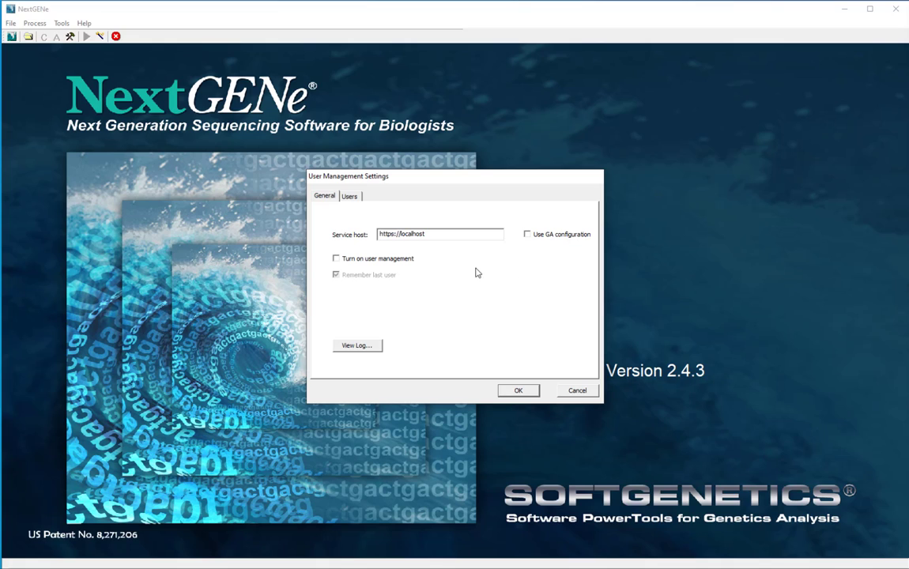
pyautogui.click(535, 237)
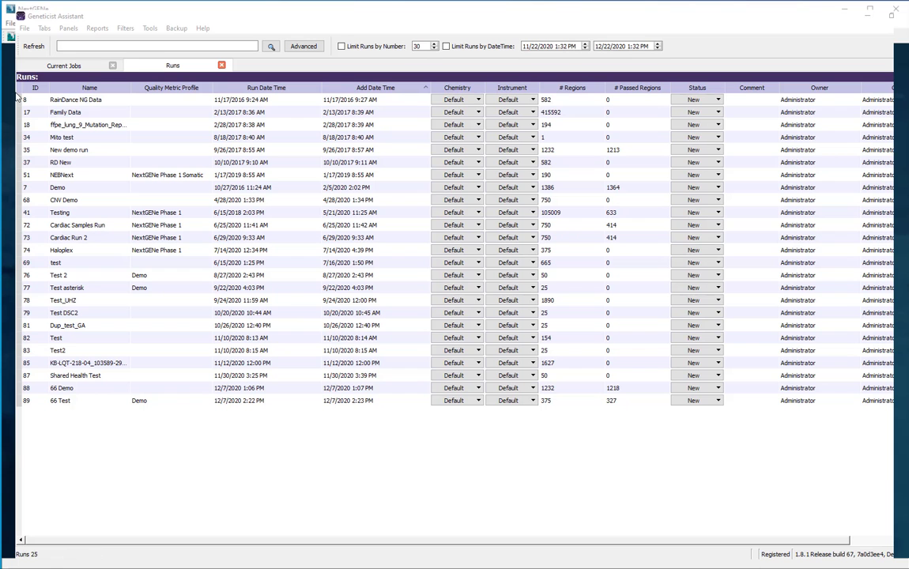
# In Geneticist Assistant's User Management, add New User to the Supervisor group's members.
pyautogui.click(24, 27)
pyautogui.click(53, 77)
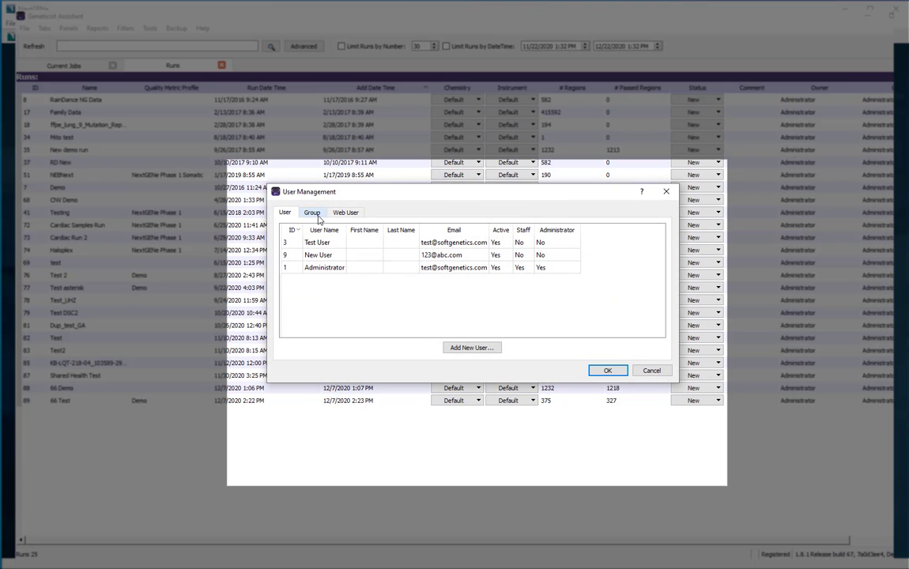
pyautogui.click(316, 215)
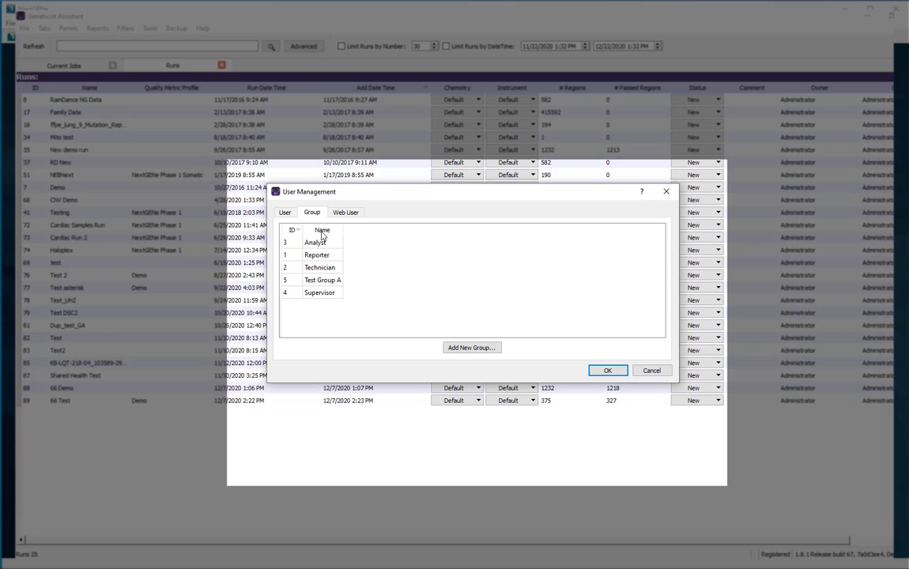
pyautogui.doubleClick(322, 291)
pyautogui.click(318, 256)
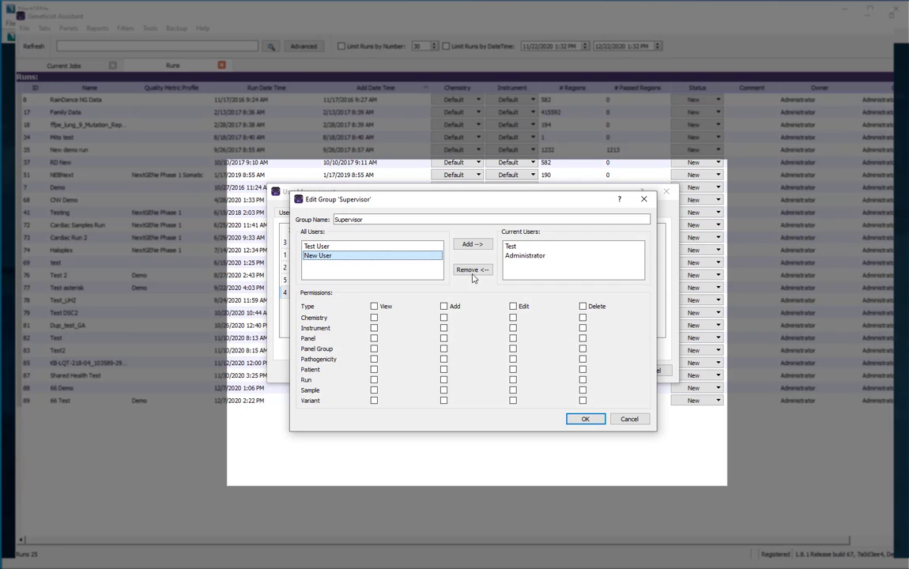
pyautogui.click(472, 244)
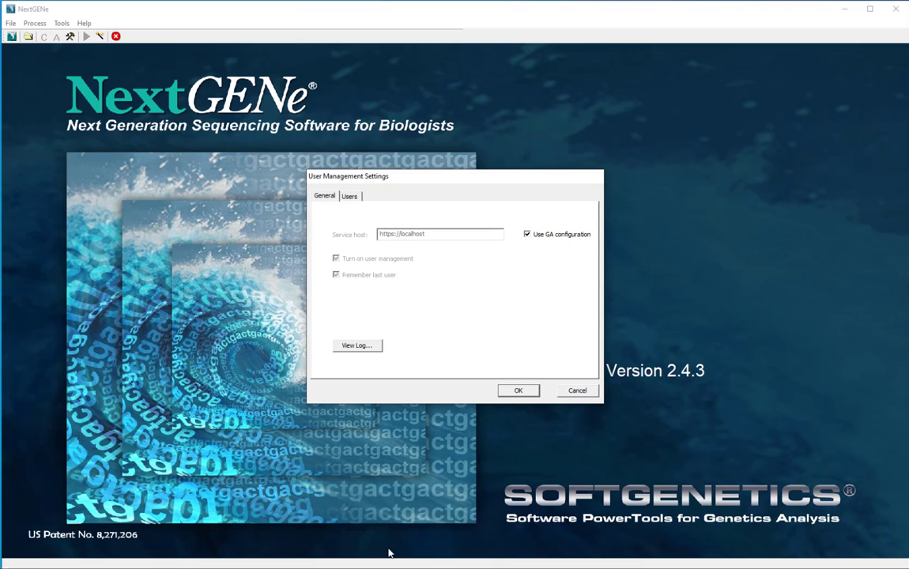
# Apply the user management settings, verify with the administrator password, and restart NextGENe.
pyautogui.click(513, 395)
pyautogui.click(433, 298)
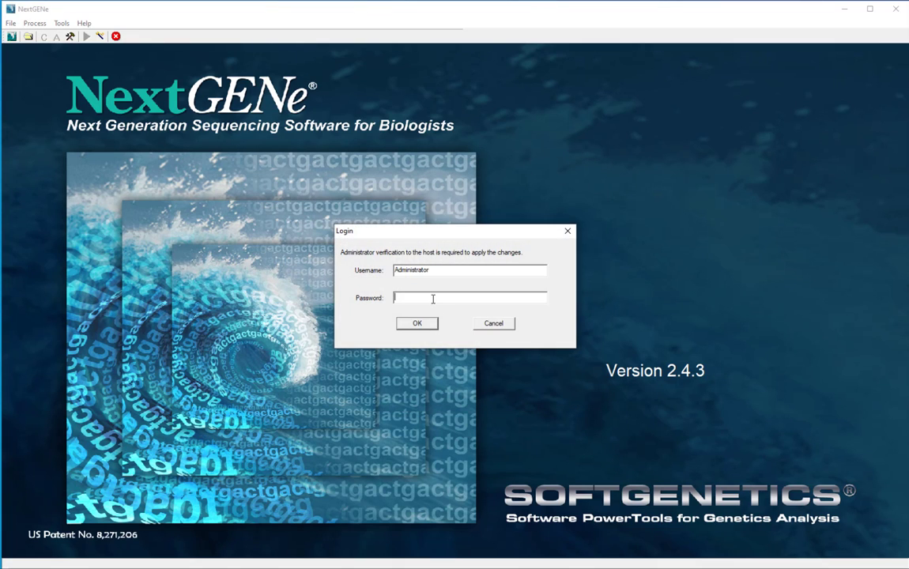
pyautogui.write('******')
pyautogui.click(422, 326)
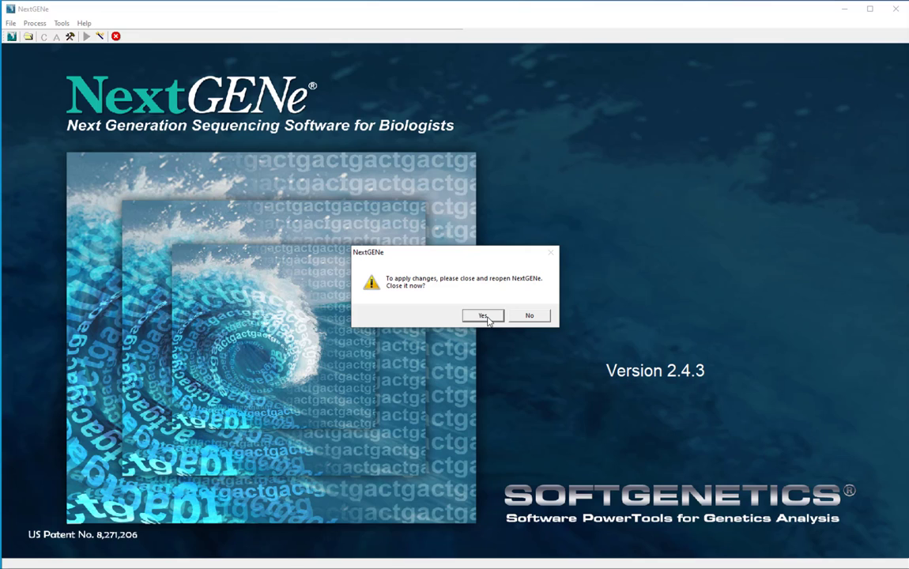
pyautogui.click(483, 316)
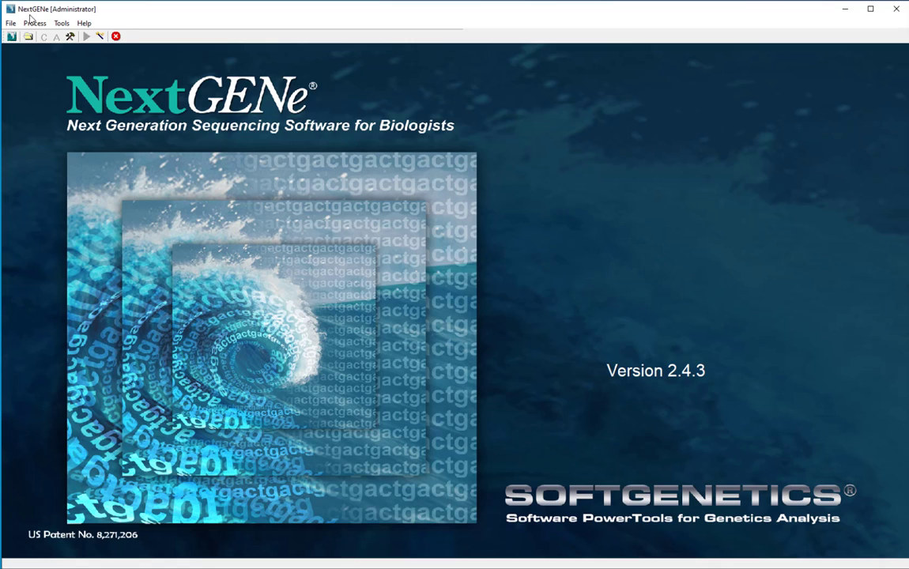
# Set the GA executable path in Processing Options to geneticist_assistant.exe.
pyautogui.click(34, 23)
pyautogui.click(44, 82)
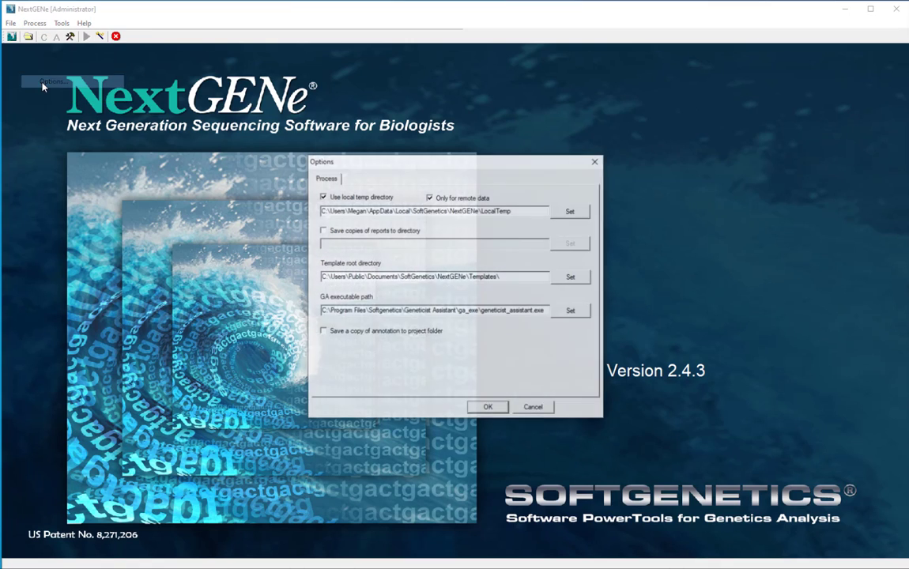
pyautogui.click(570, 311)
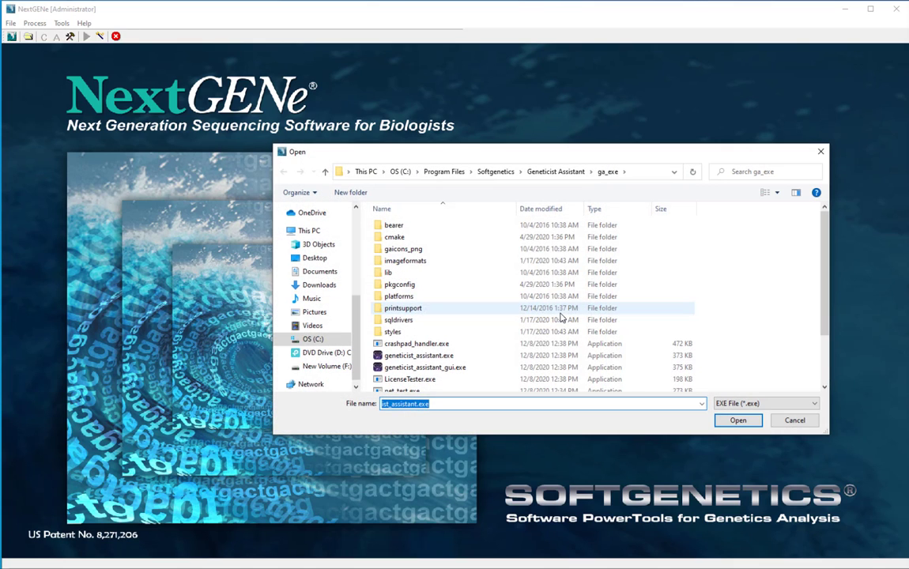
pyautogui.click(431, 356)
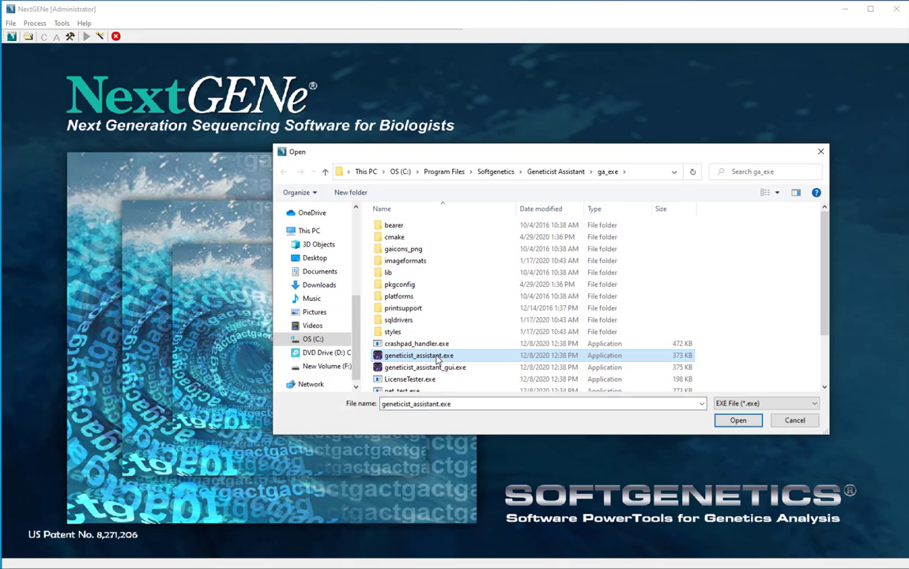
pyautogui.click(738, 420)
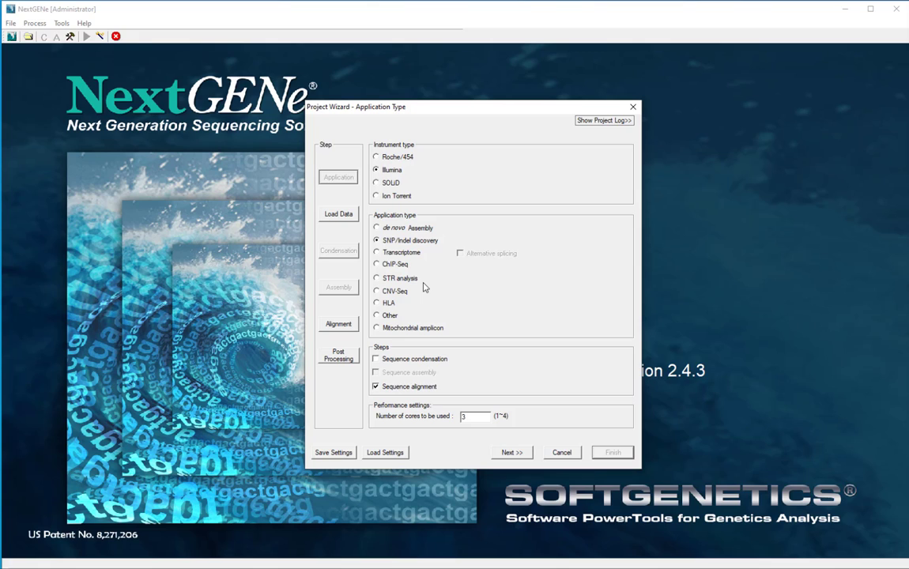
# Advance the wizard past Load Data and Alignment, then add a Mutation report in Post Processing.
pyautogui.click(517, 451)
pyautogui.click(514, 451)
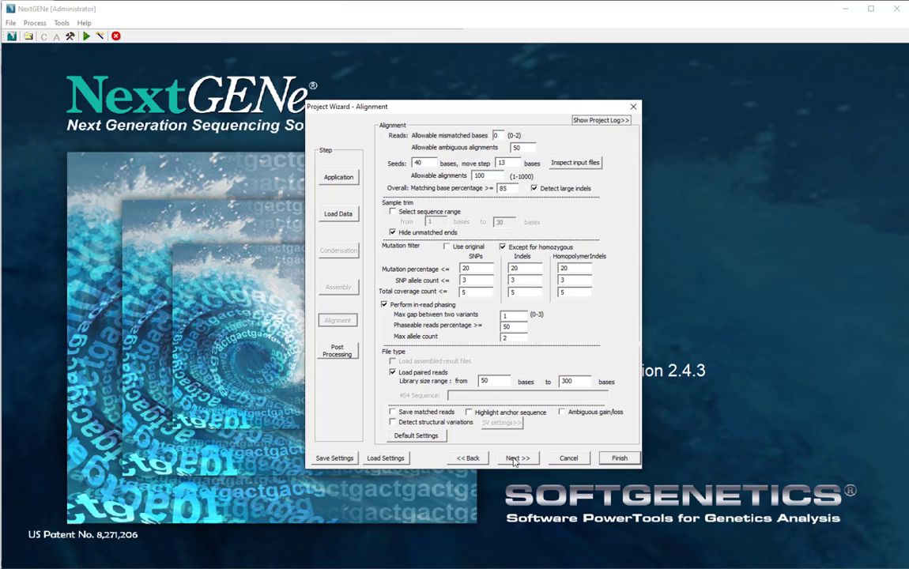
pyautogui.click(513, 459)
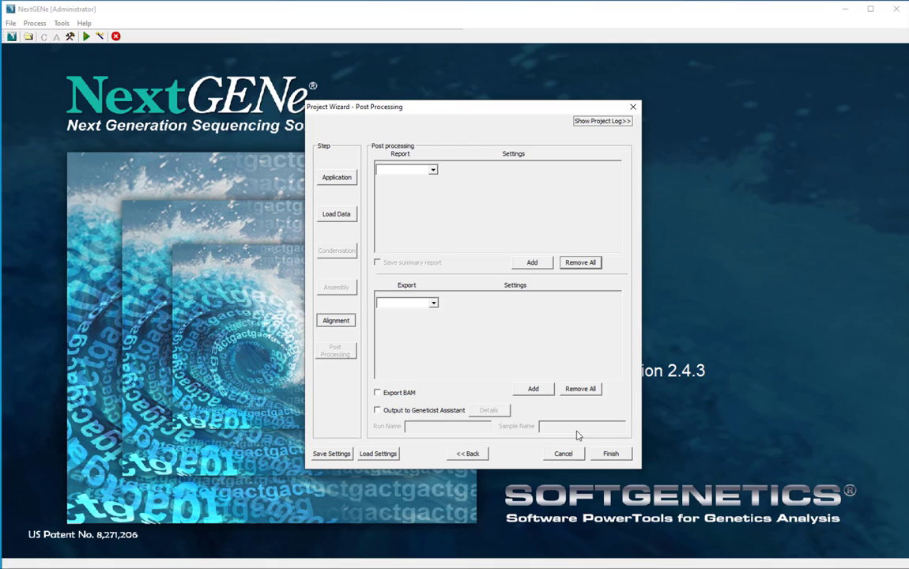
pyautogui.click(436, 173)
pyautogui.click(399, 181)
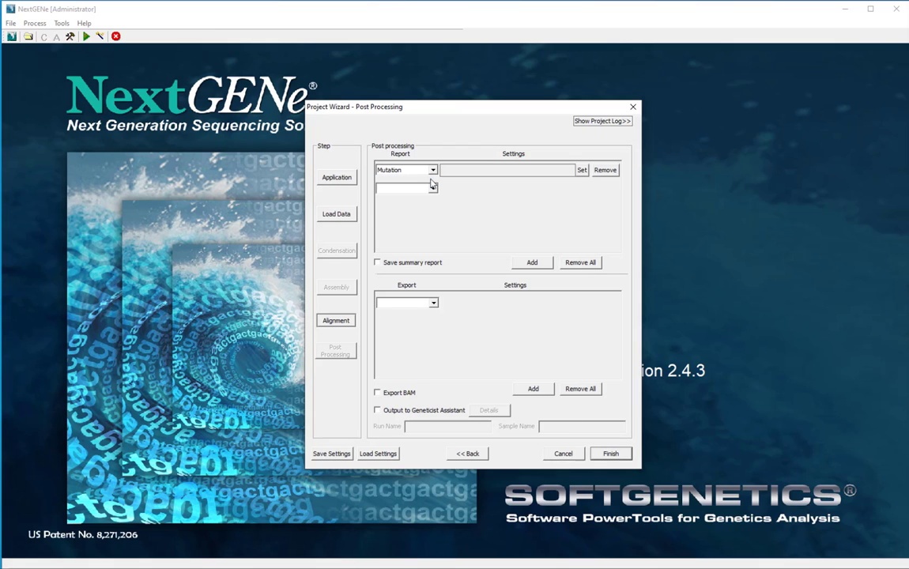
# Load MutationReport.ini as the Mutation report's general report settings.
pyautogui.click(581, 171)
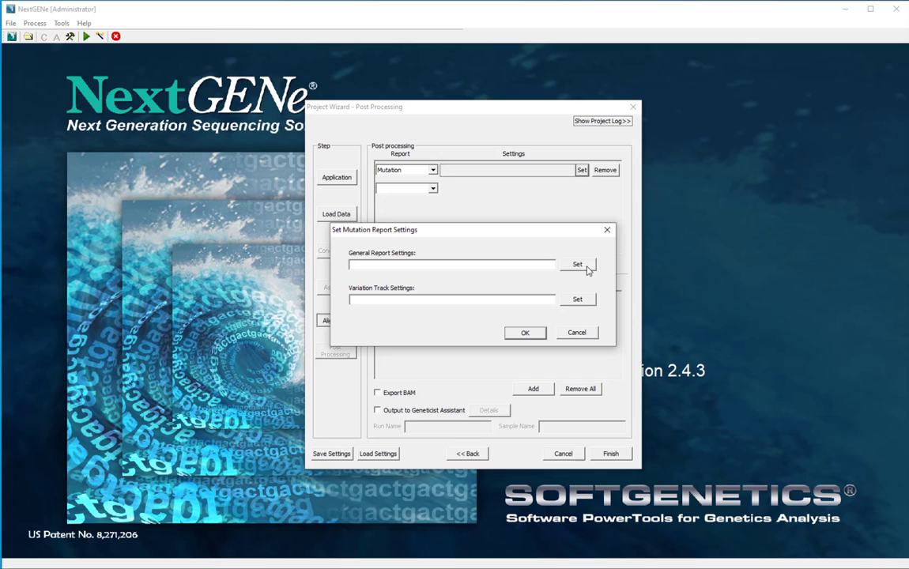
pyautogui.click(584, 269)
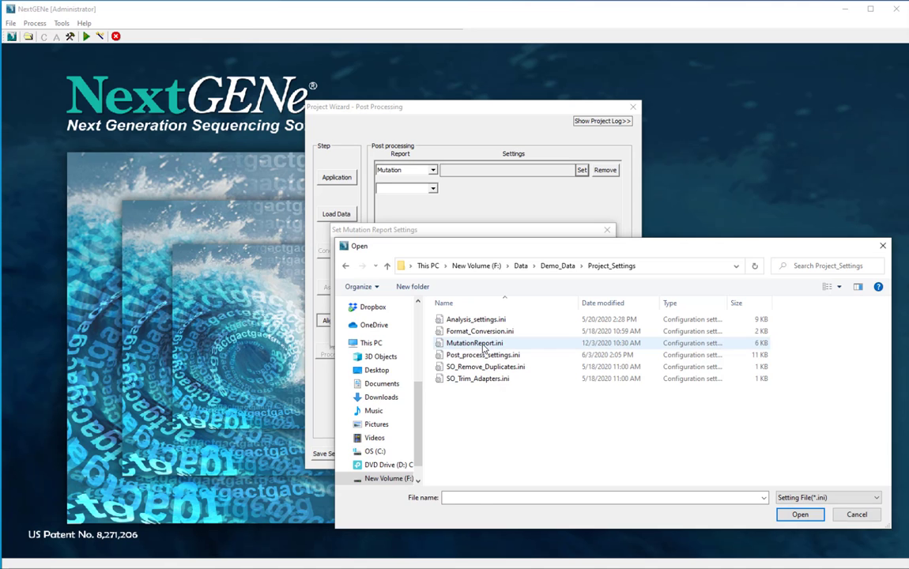
pyautogui.doubleClick(468, 341)
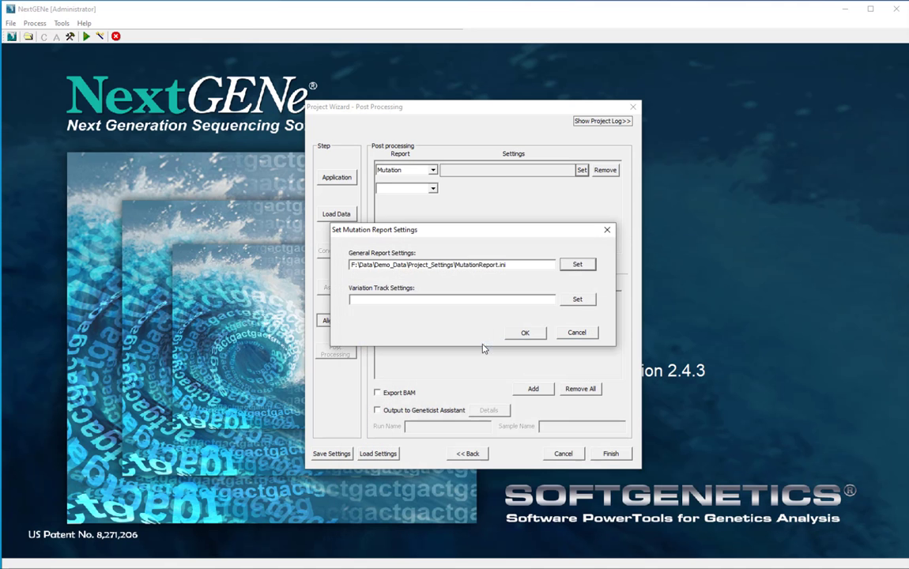
pyautogui.click(525, 334)
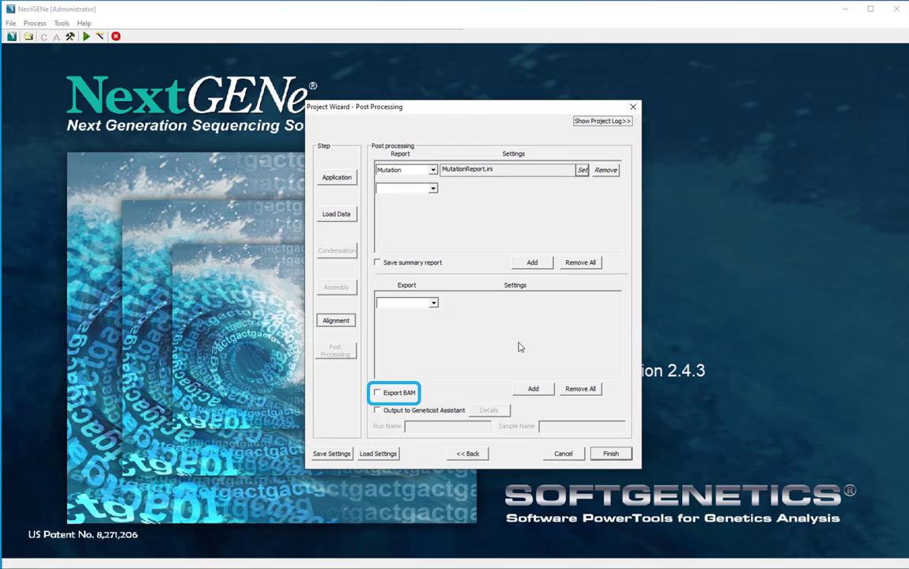
# Enable output to Geneticist Assistant with Human 37 reference and the Demo panel.
pyautogui.click(403, 411)
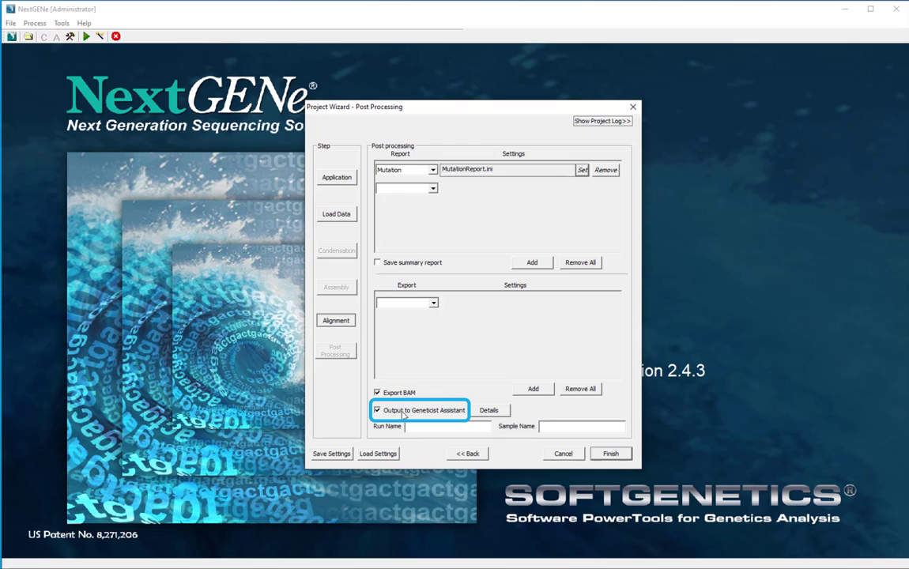
pyautogui.click(490, 415)
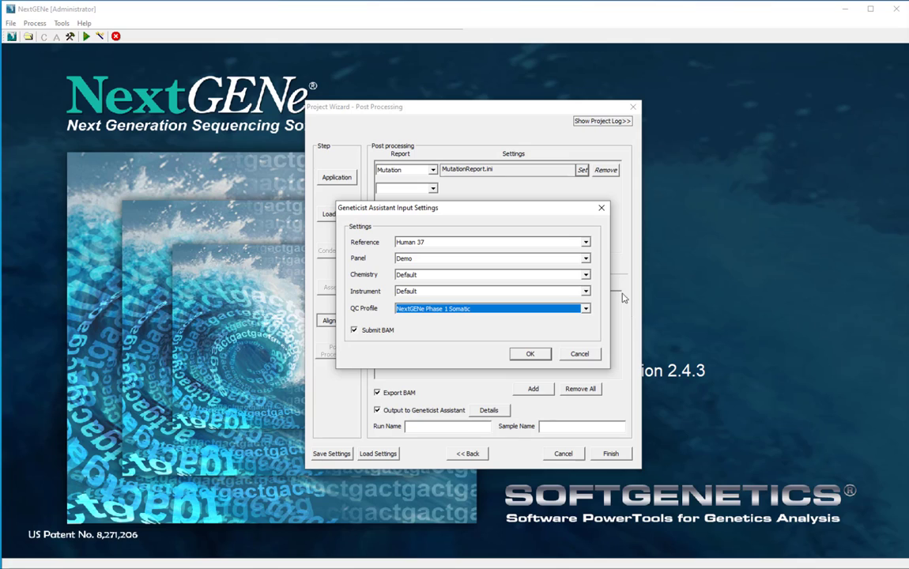
pyautogui.click(585, 242)
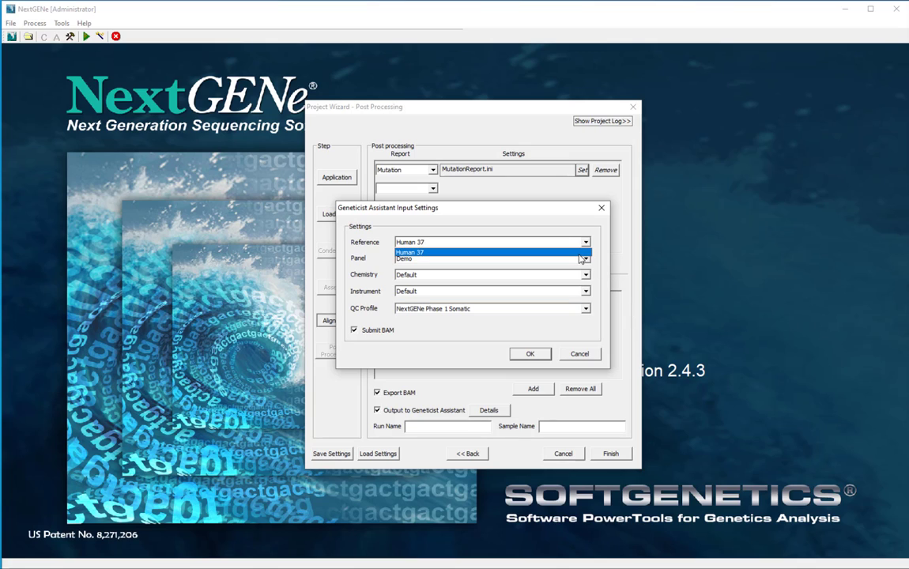
pyautogui.click(582, 254)
pyautogui.click(584, 258)
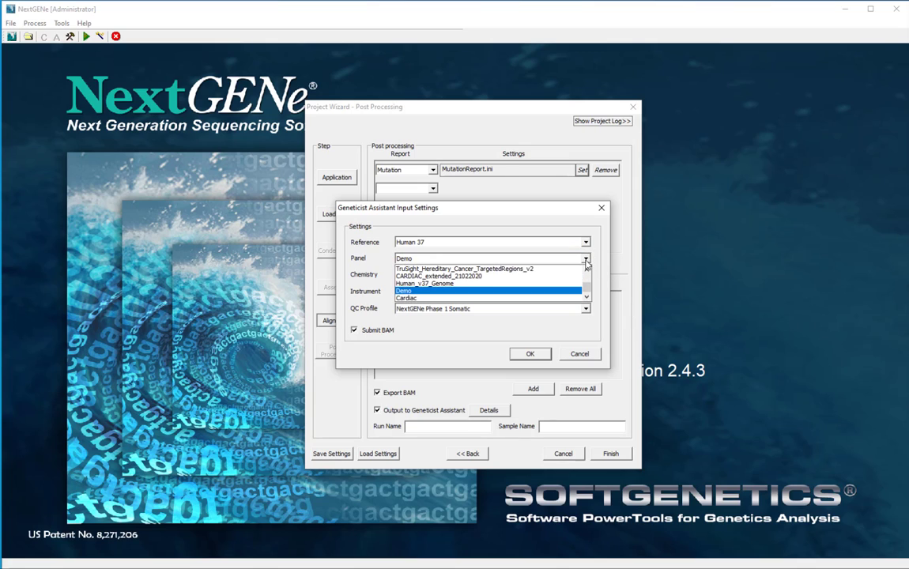
pyautogui.click(573, 293)
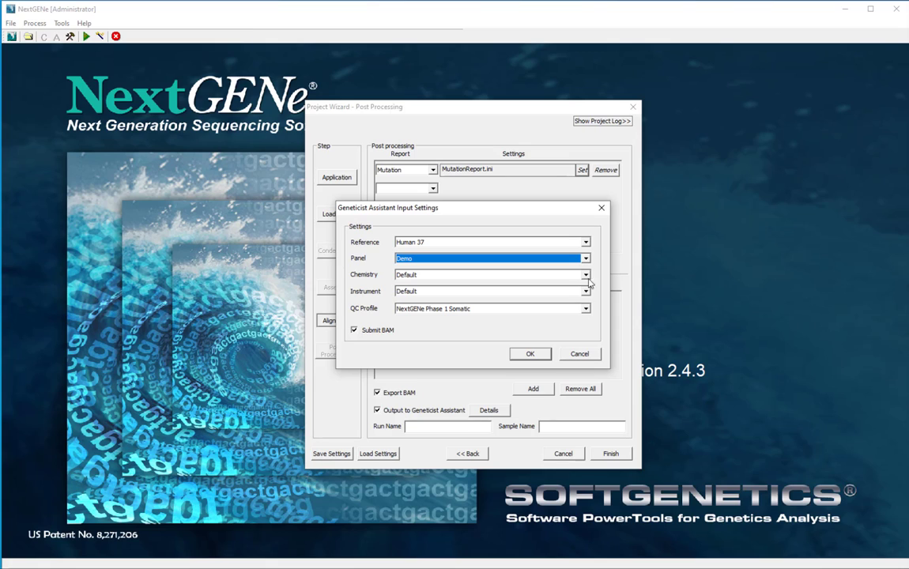
# Keep Default chemistry and instrument, choose the NextGENe Phase 1 Somatic QC profile, and confirm.
pyautogui.click(585, 274)
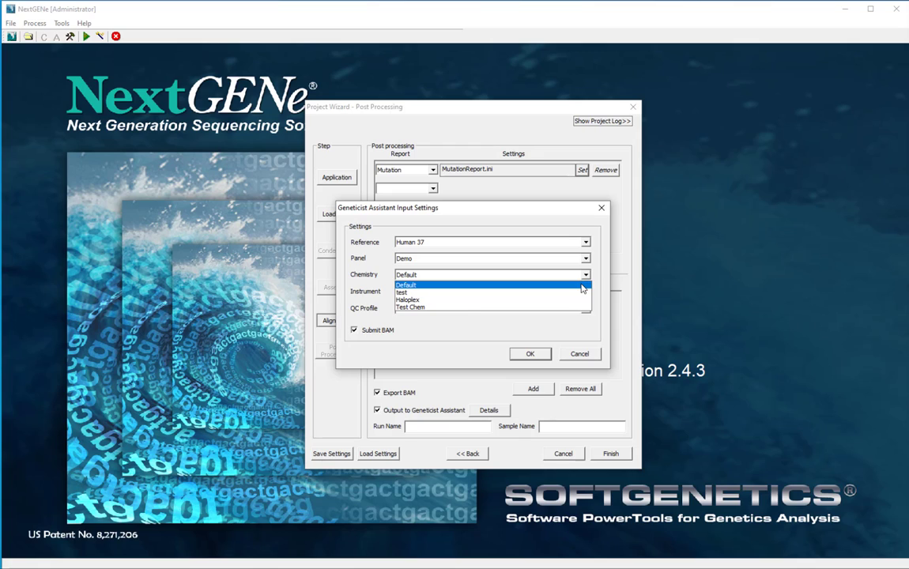
pyautogui.click(582, 286)
pyautogui.click(584, 292)
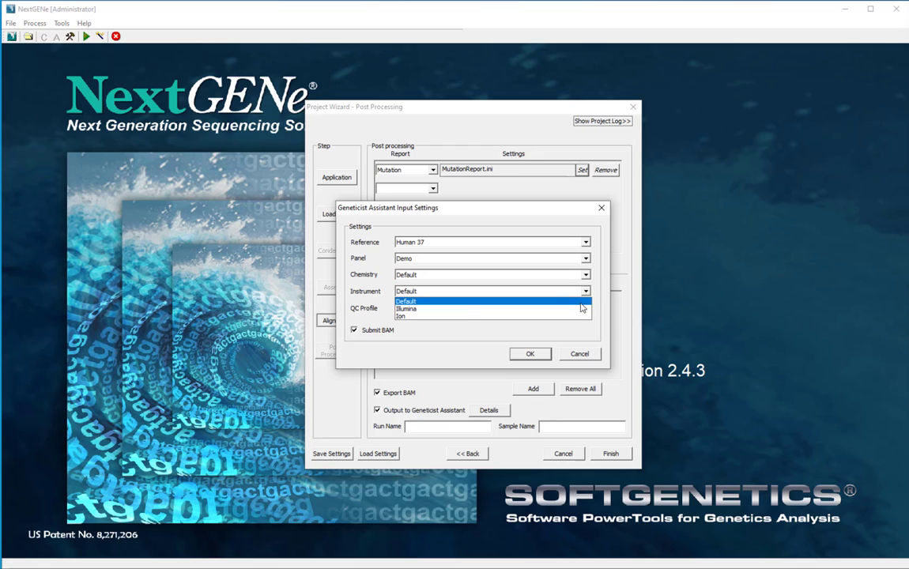
pyautogui.click(584, 301)
pyautogui.click(584, 307)
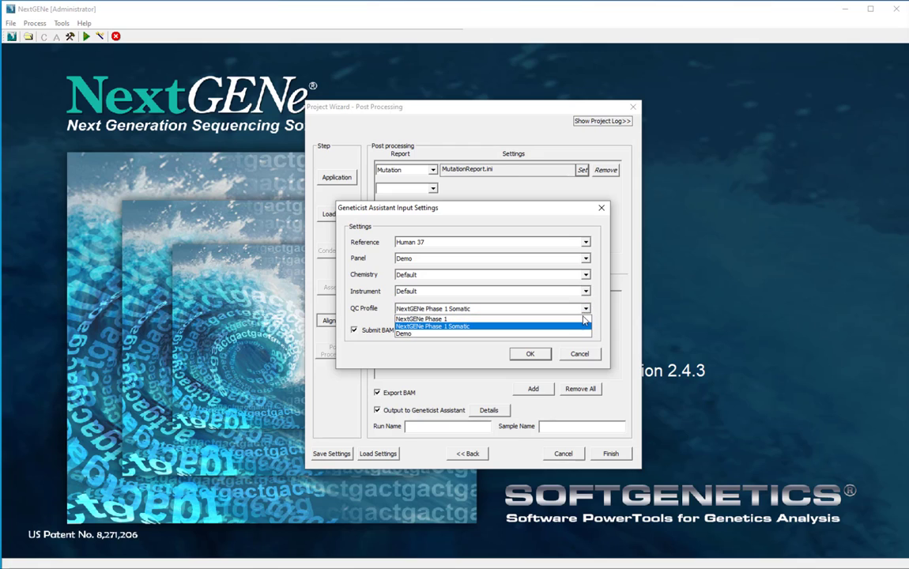
pyautogui.click(582, 327)
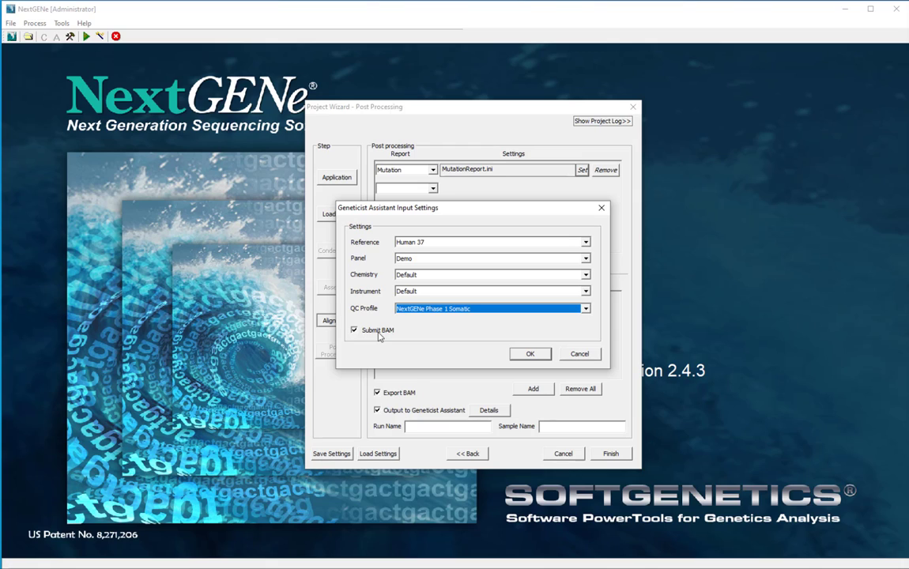
pyautogui.click(531, 356)
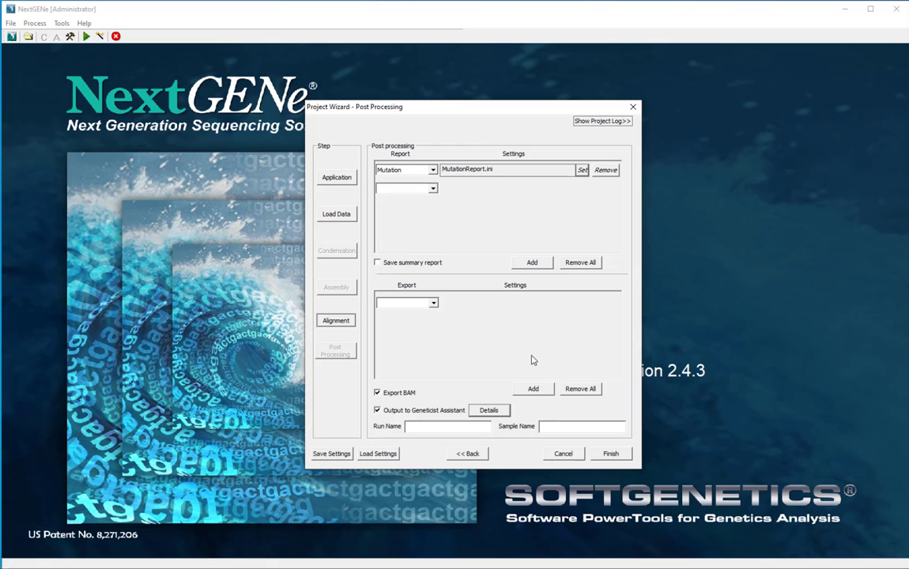
# Enter 'Demo Run' as the run name and 'Sample1' as the sample name.
pyautogui.click(463, 424)
pyautogui.write('Demo Run')
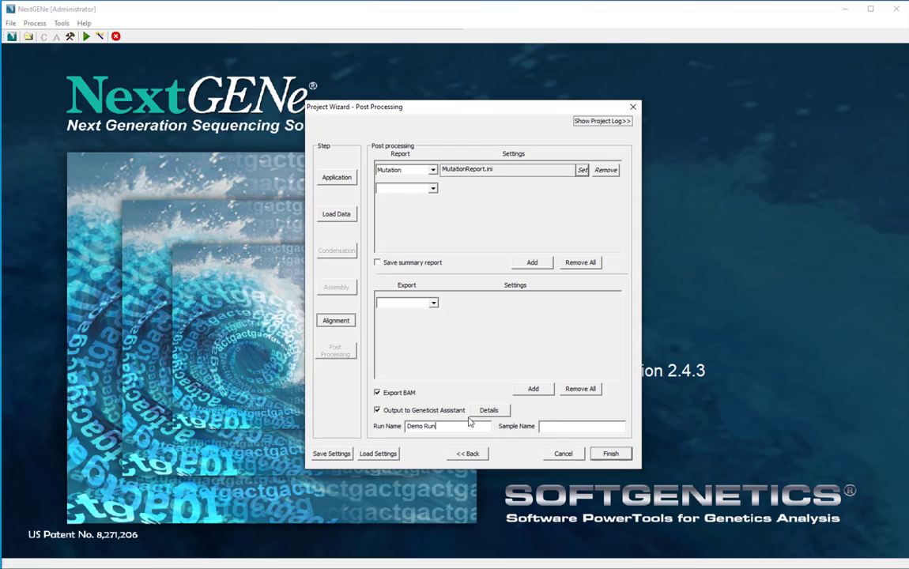
pyautogui.click(544, 426)
pyautogui.write('Sample')
pyautogui.write('182020_R1.fastq')
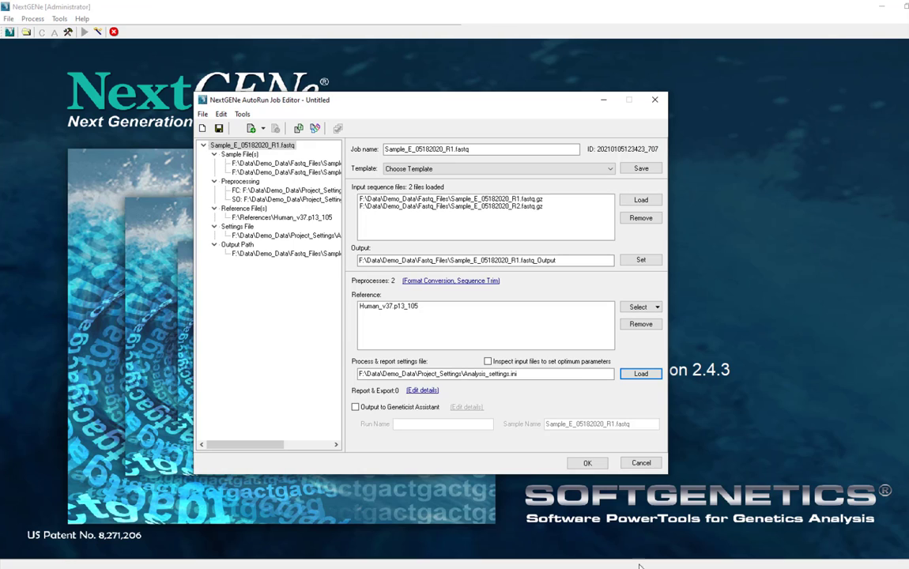
# Output the job to Geneticist Assistant with prefilled settings as run 'Demo Run', then group the files.
pyautogui.click(355, 408)
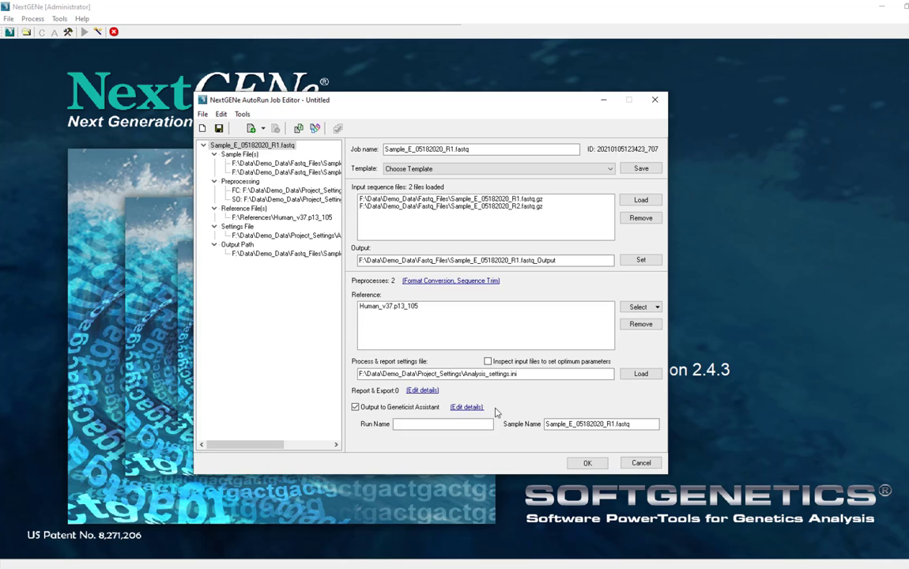
pyautogui.click(466, 407)
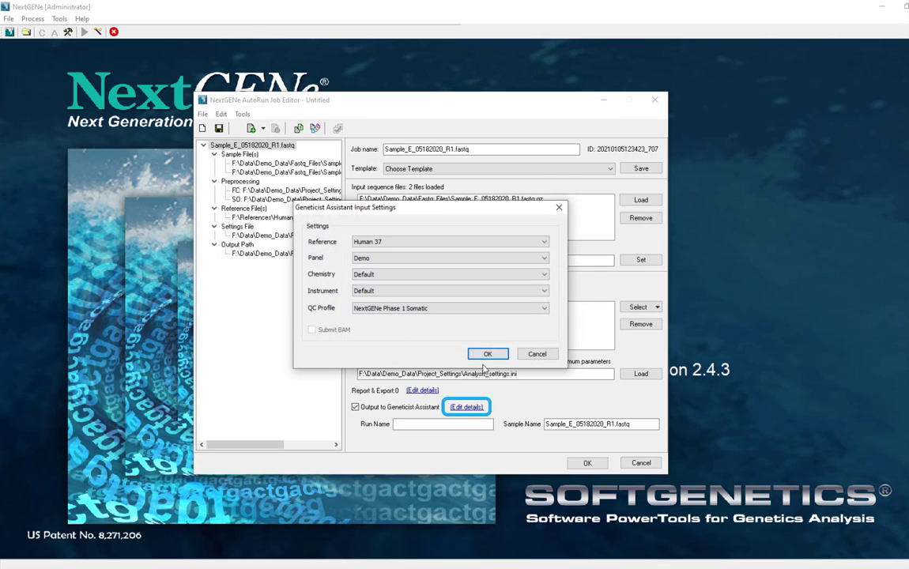
pyautogui.click(487, 354)
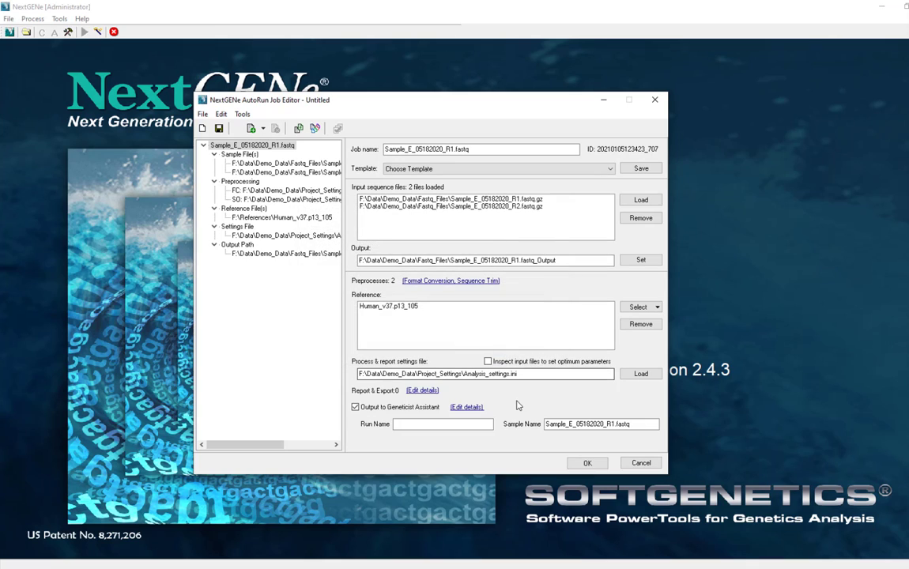
pyautogui.click(479, 425)
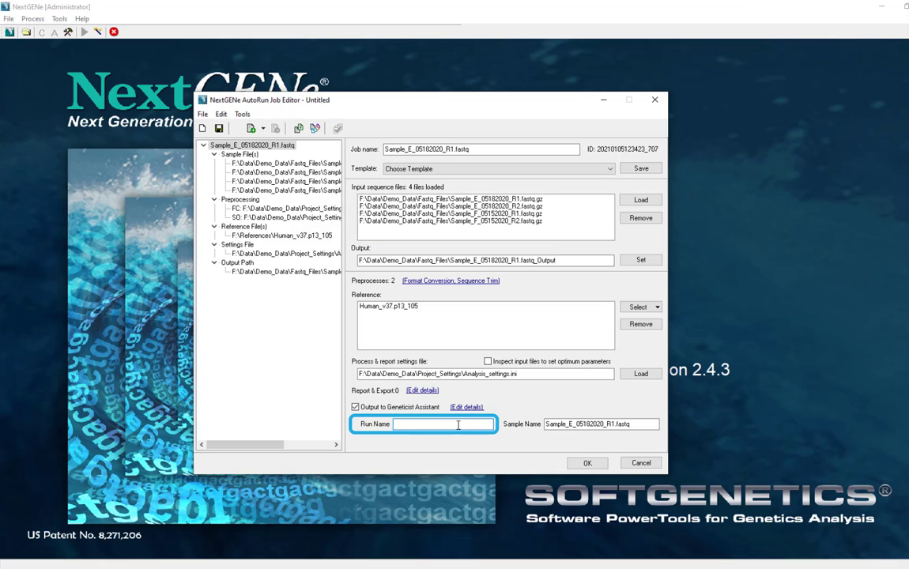
pyautogui.write('Demo Run')
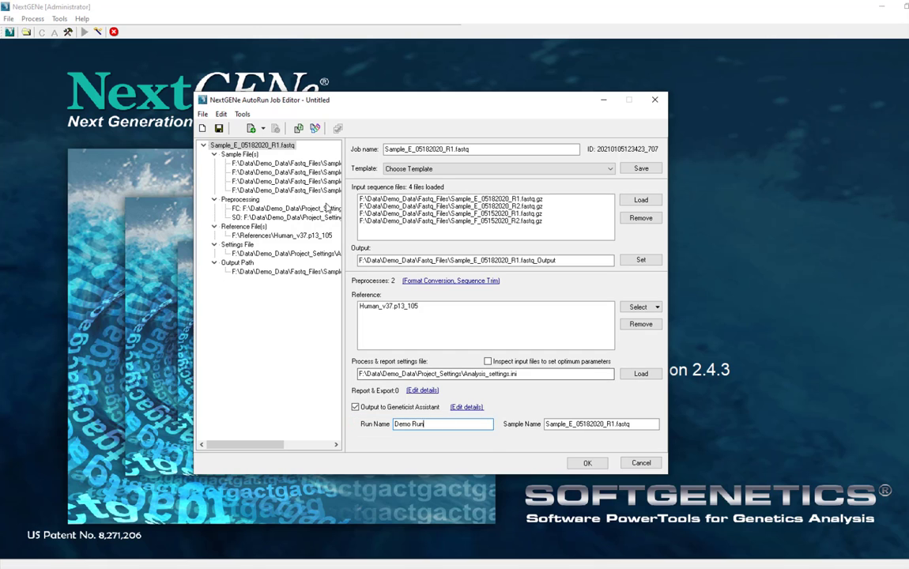
pyautogui.click(315, 128)
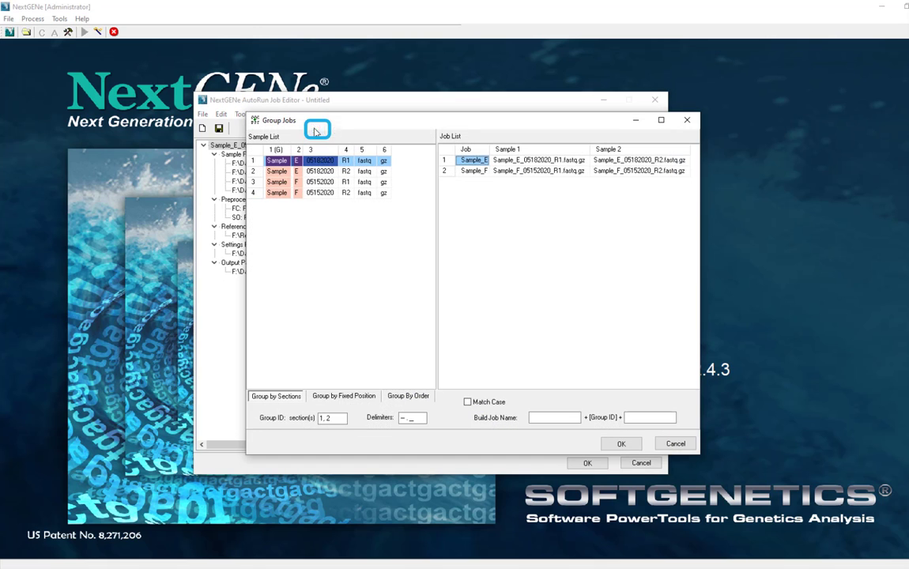
# Accept the Sample_E/Sample_F grouping, start the AutoRun, and open Demo Run in Geneticist Assistant.
pyautogui.click(621, 444)
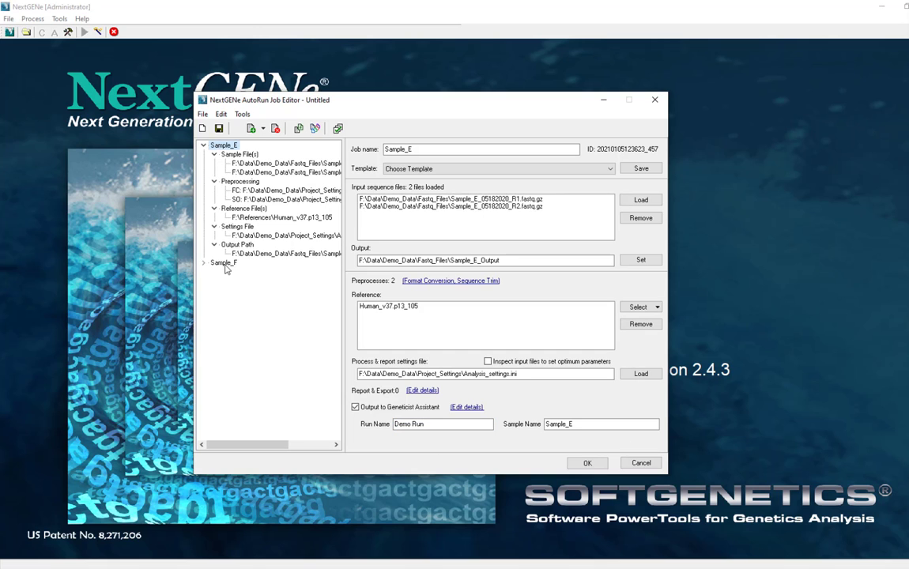
pyautogui.press('Return')
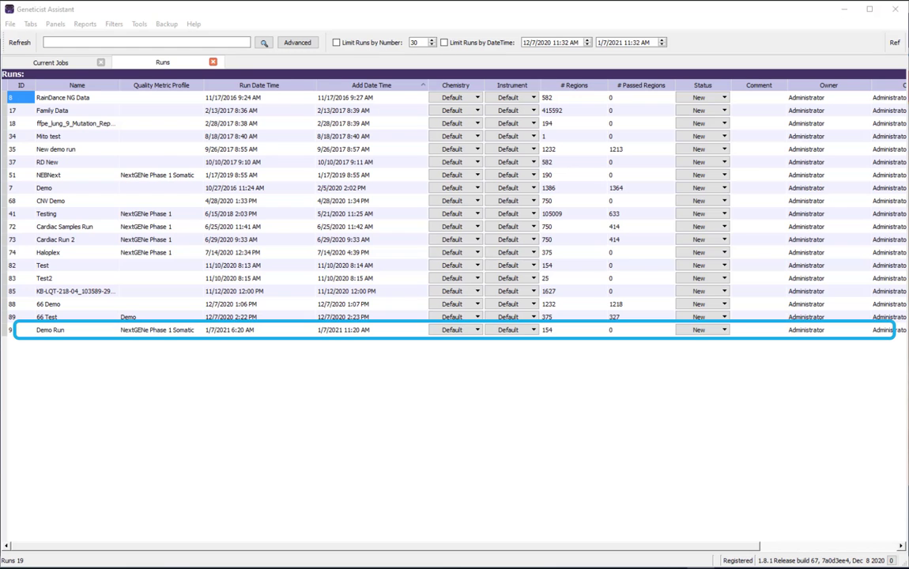
pyautogui.doubleClick(59, 335)
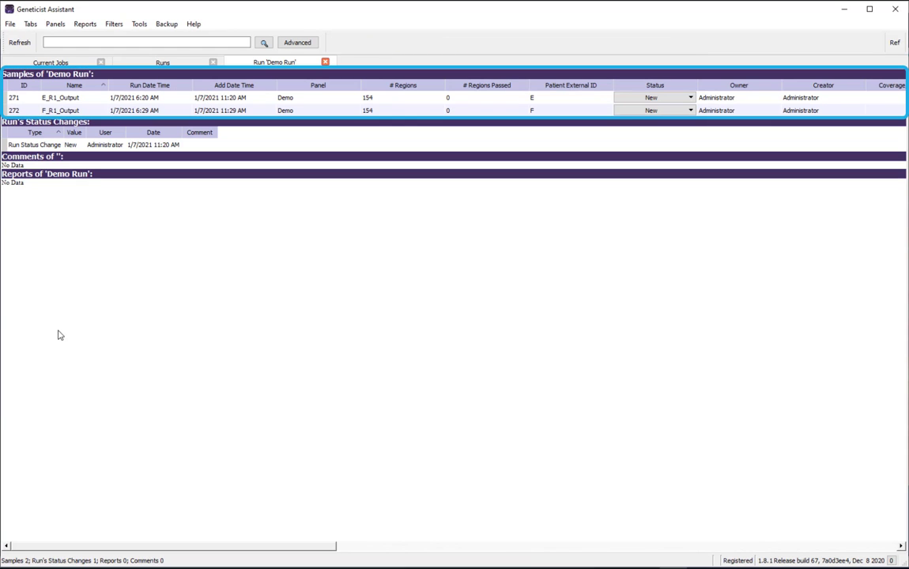